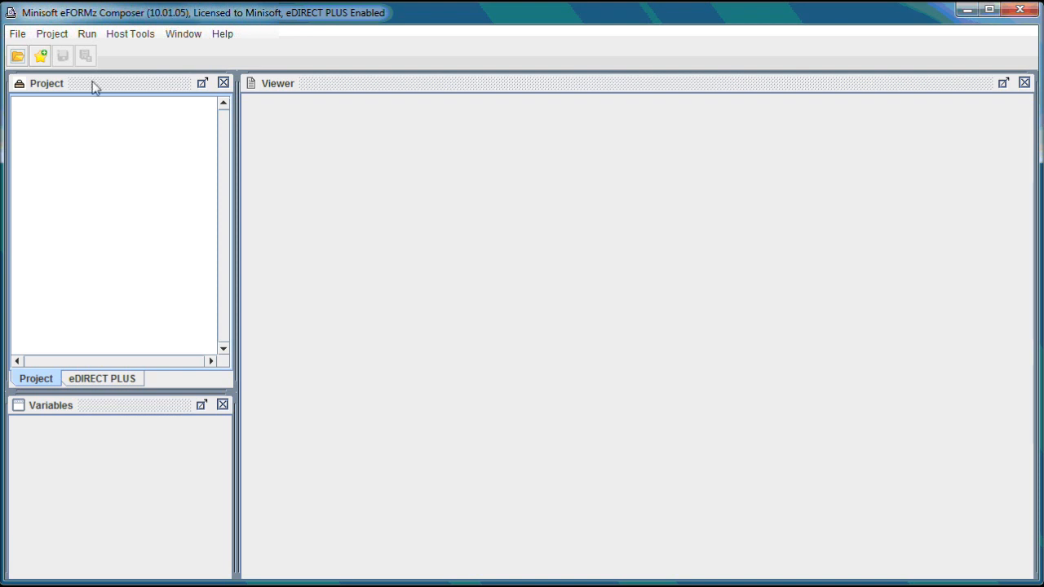
- Open the local Director Toolkit from the host tools
{"action": "left_click", "coordinate": [137, 34]}
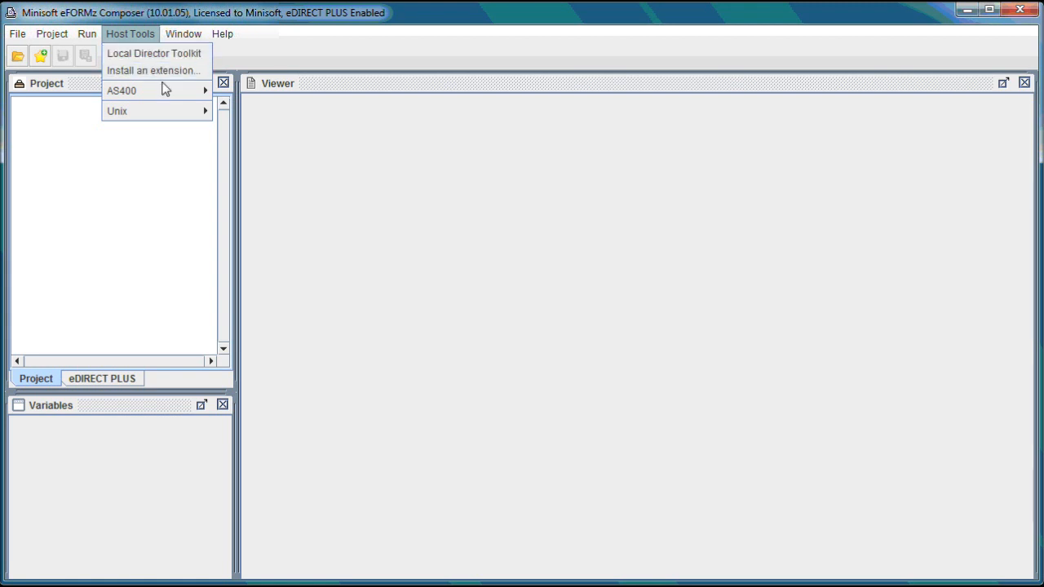
{"action": "mouse_move", "coordinate": [163, 91]}
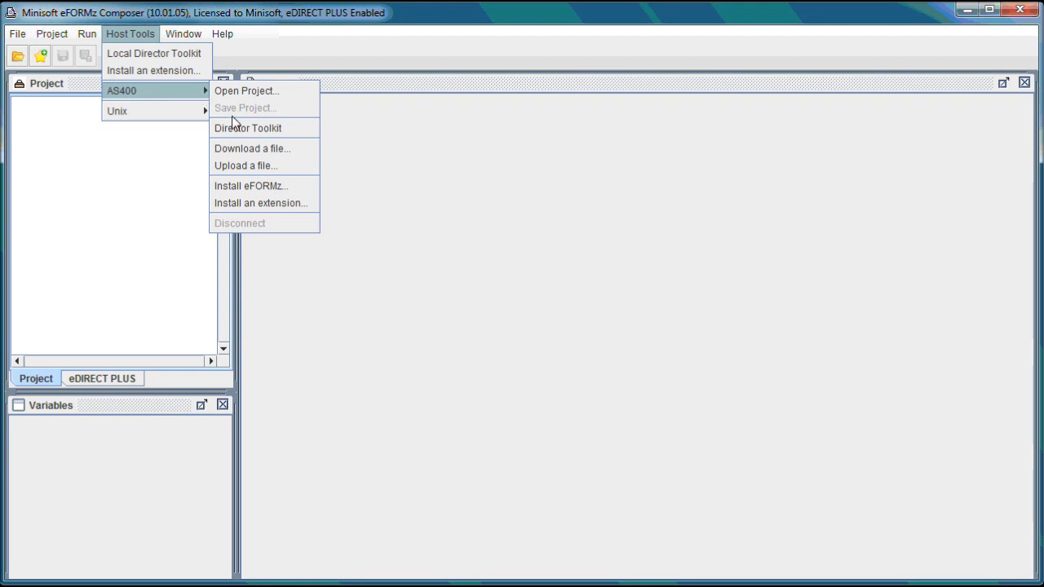
{"action": "mouse_move", "coordinate": [183, 112]}
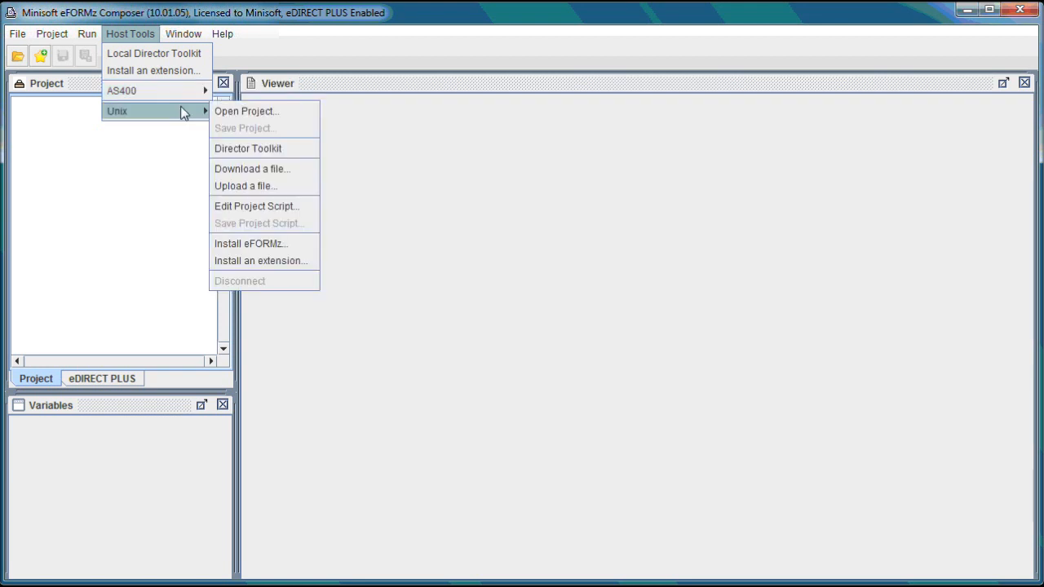
{"action": "left_click", "coordinate": [246, 149]}
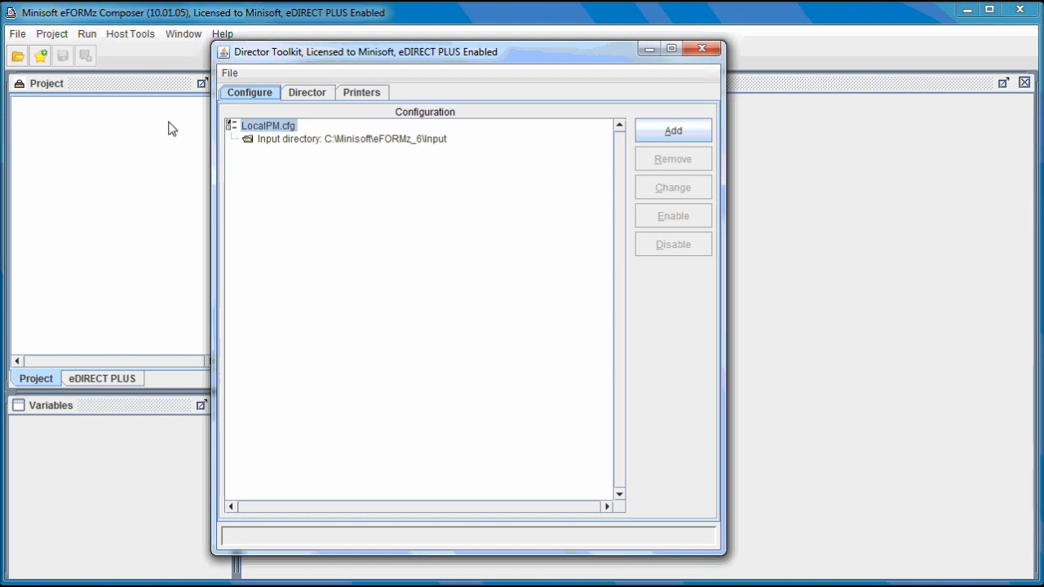
- Examine how to add a local directory input to LocalPM.cfg, browse to the Input folder and cancel the folder selection
{"action": "right_click", "coordinate": [292, 124]}
{"action": "mouse_move", "coordinate": [342, 135]}
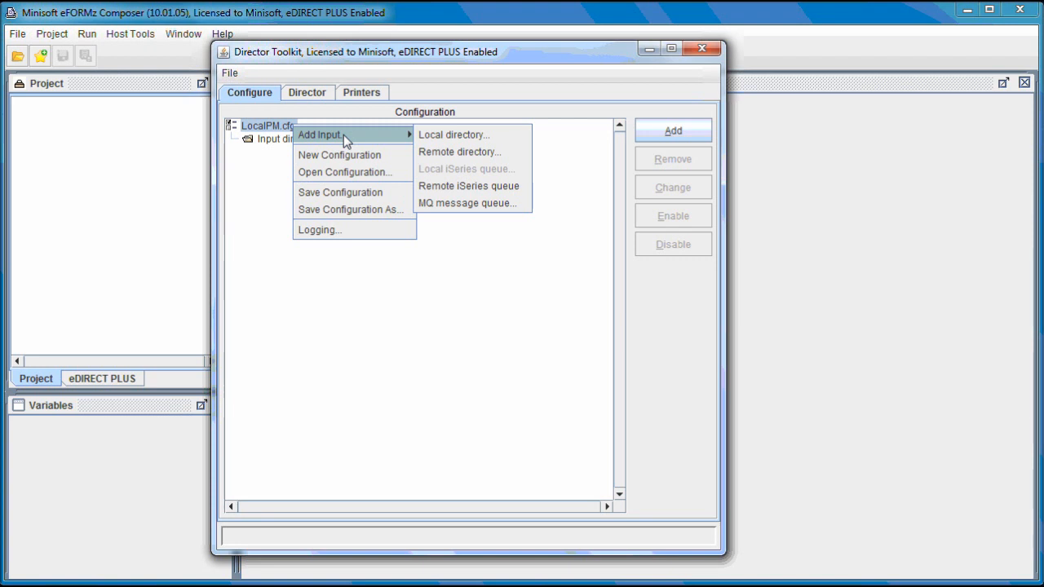
{"action": "left_click", "coordinate": [264, 133]}
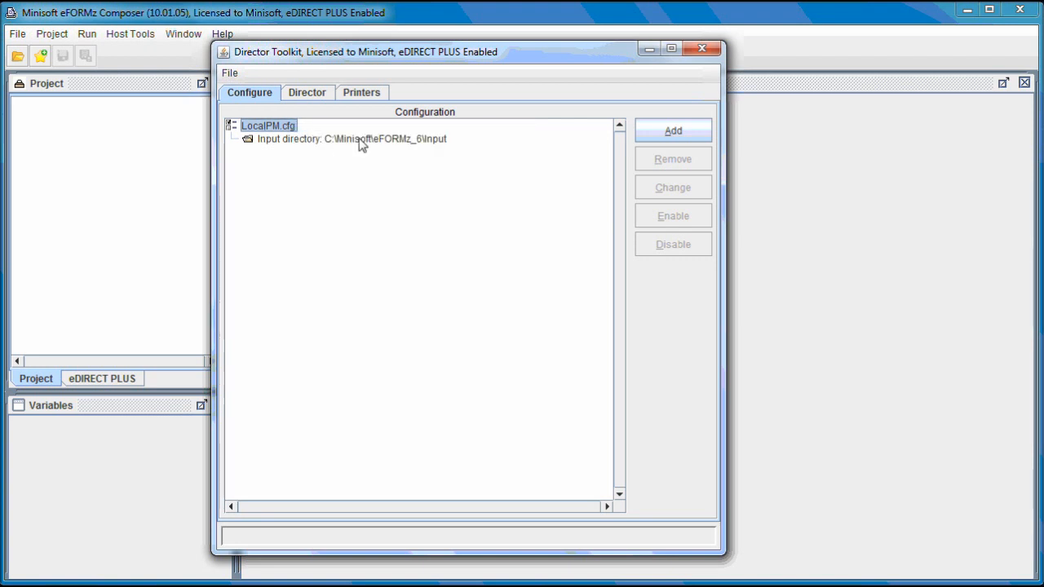
{"action": "left_click", "coordinate": [669, 134]}
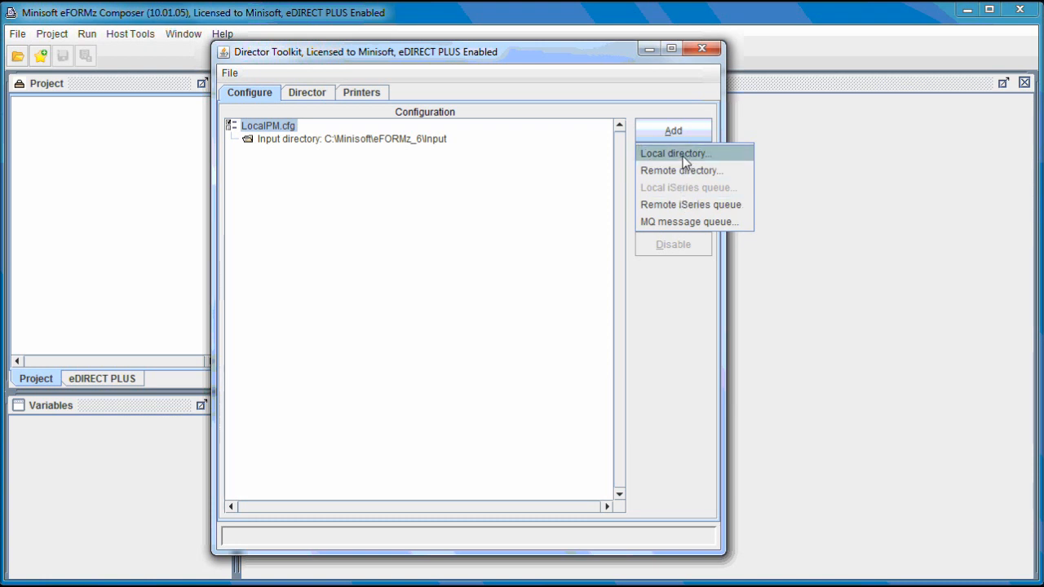
{"action": "left_click", "coordinate": [683, 155]}
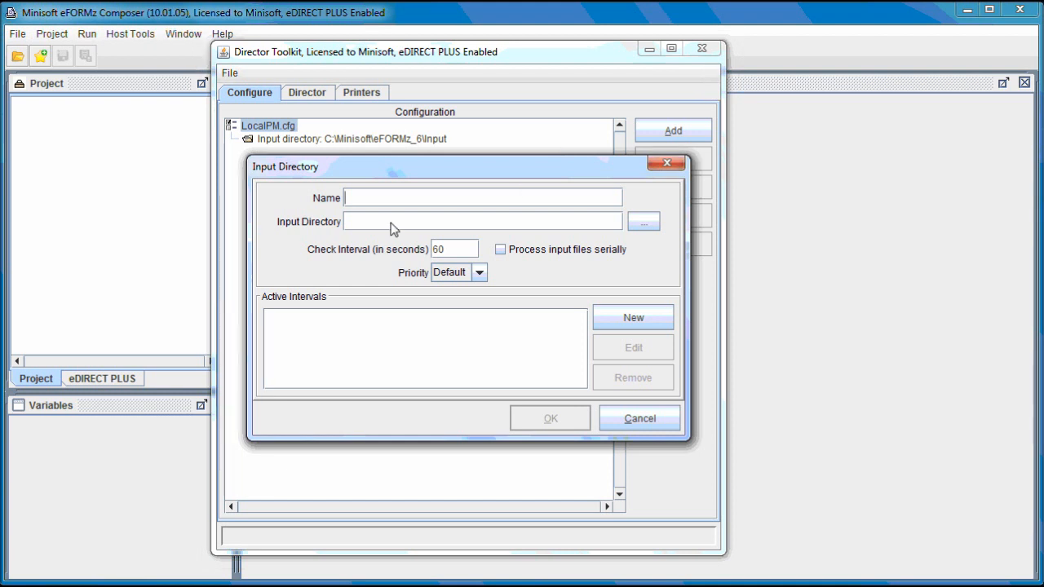
{"action": "left_click_drag", "start_coordinate": [382, 170], "coordinate": [381, 187]}
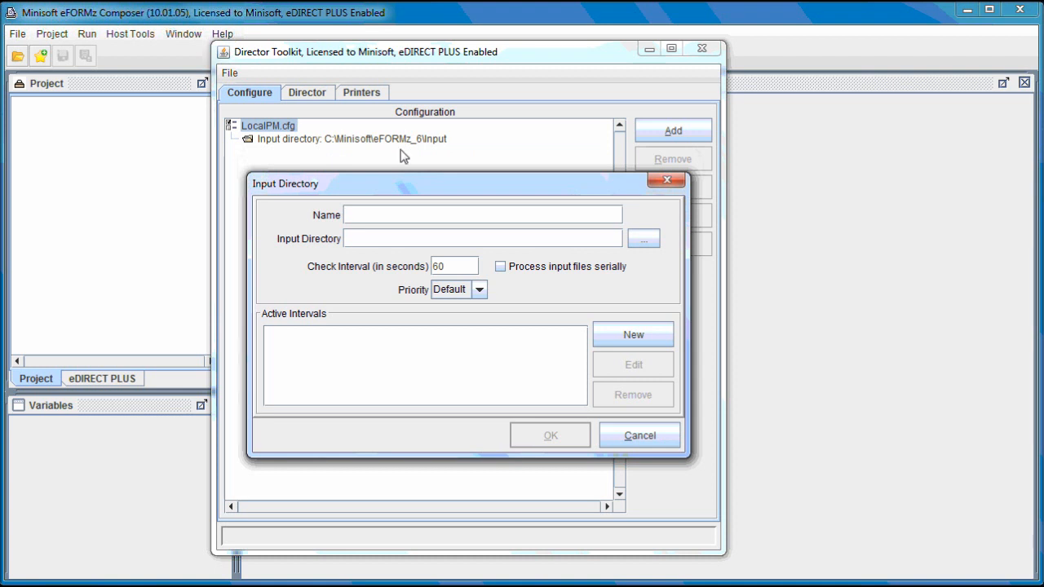
{"action": "left_click", "coordinate": [652, 241]}
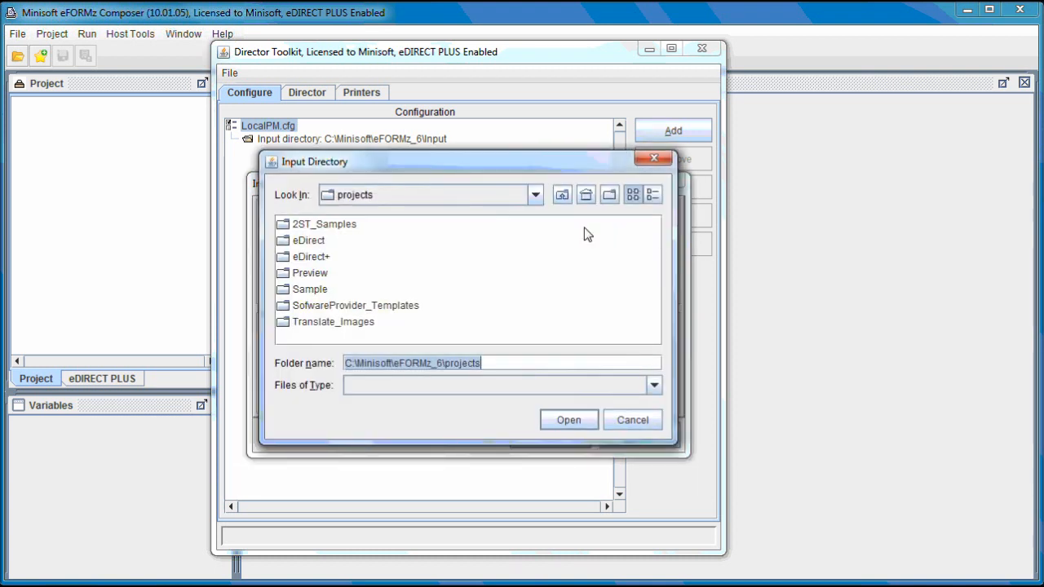
{"action": "left_click", "coordinate": [566, 198]}
{"action": "double_click", "coordinate": [314, 329]}
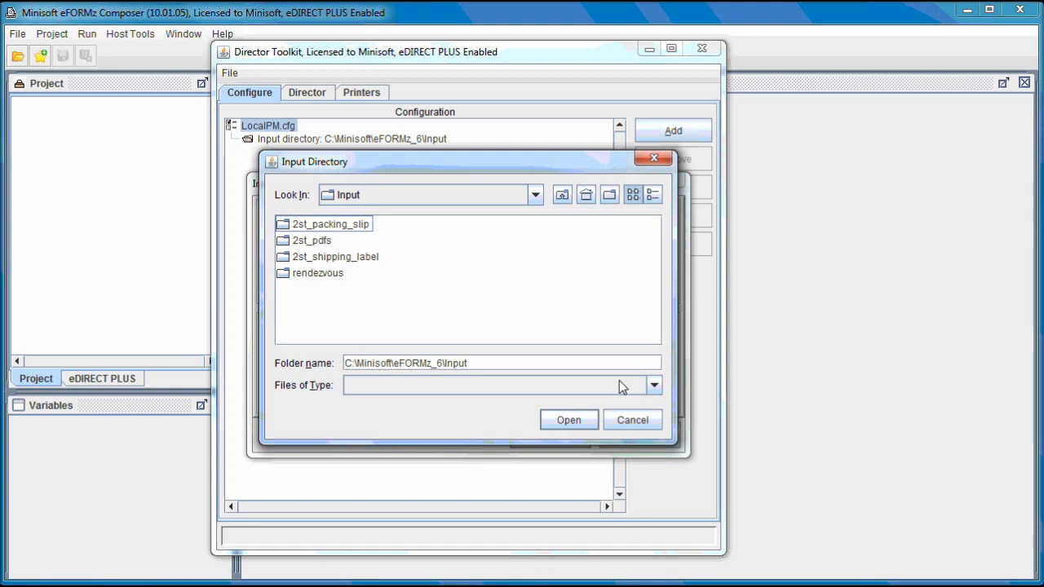
{"action": "left_click", "coordinate": [631, 420]}
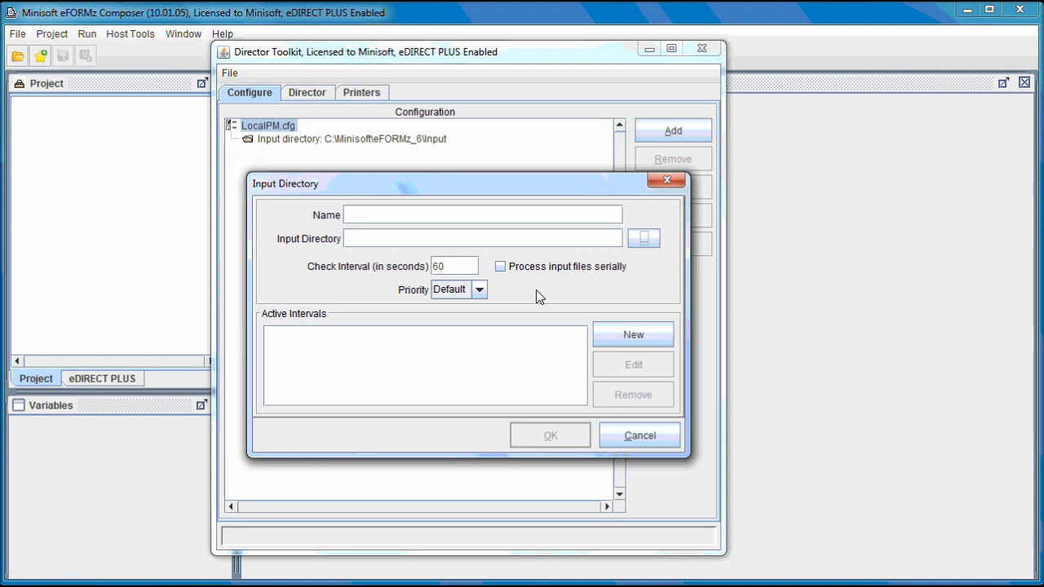
- Examine the priority choices for the new input directory and cancel adding it
{"action": "left_click", "coordinate": [480, 289]}
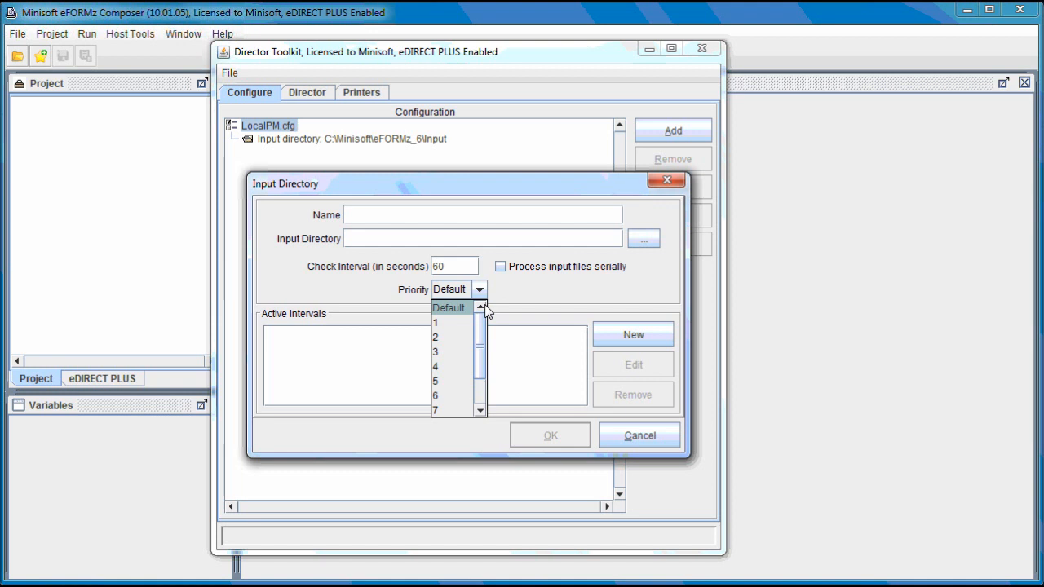
{"action": "mouse_move", "coordinate": [482, 324]}
{"action": "left_mouse_down"}
{"action": "mouse_move", "coordinate": [480, 361]}
{"action": "mouse_move", "coordinate": [482, 322]}
{"action": "left_mouse_up"}
{"action": "left_click", "coordinate": [514, 296]}
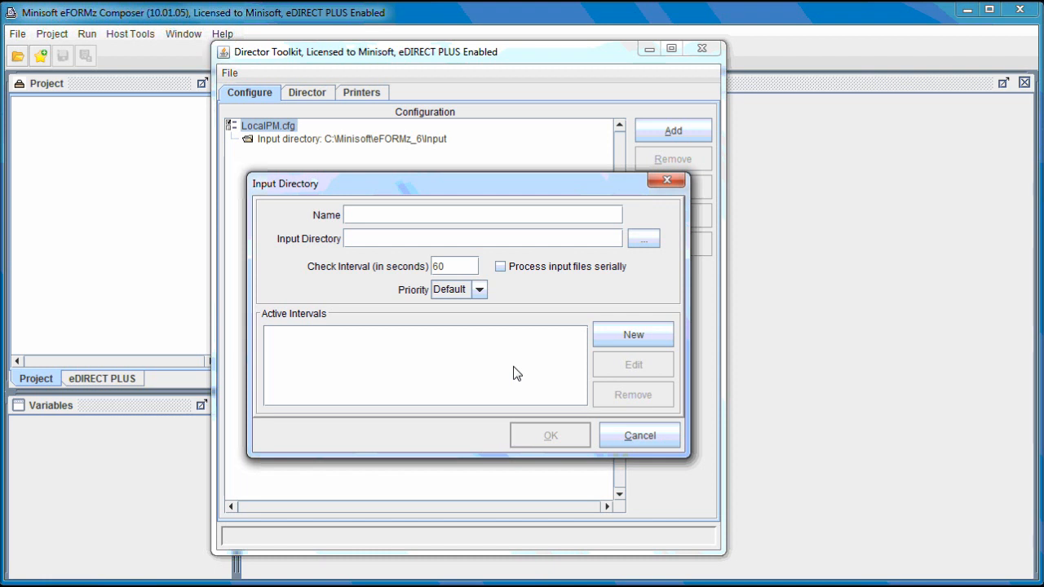
{"action": "left_click", "coordinate": [637, 435]}
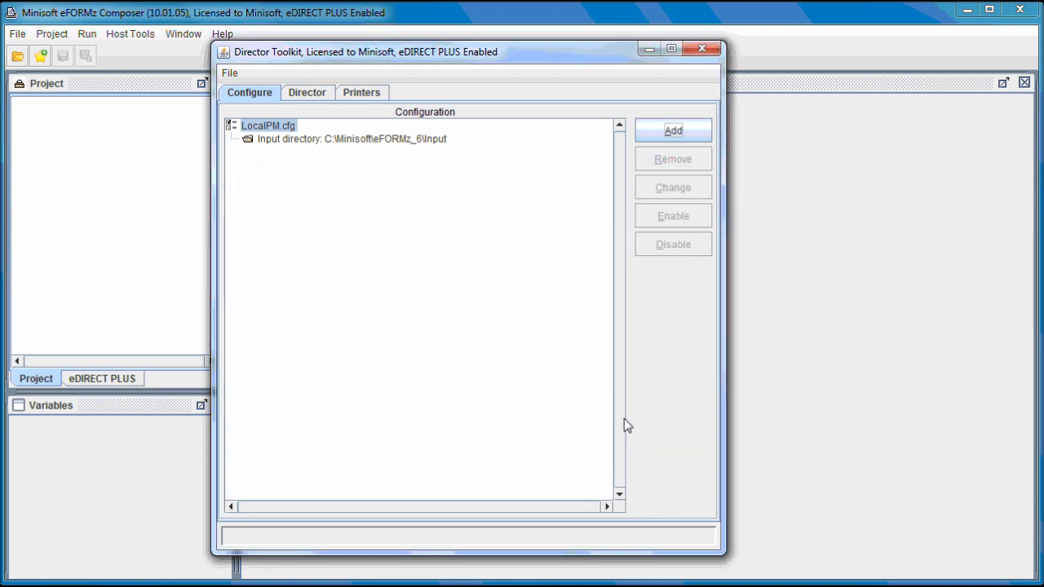
- Add a file selector for *.xml to the C:\Minisoft\eFORMz_6\Input directory, with no additional selector and sorting off
{"action": "left_click", "coordinate": [399, 140]}
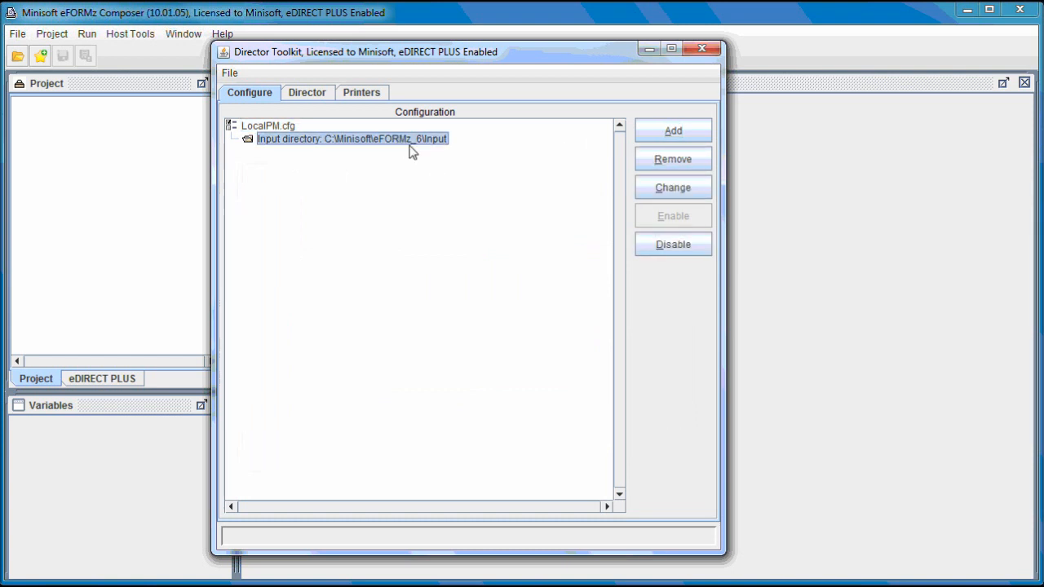
{"action": "right_click", "coordinate": [410, 149]}
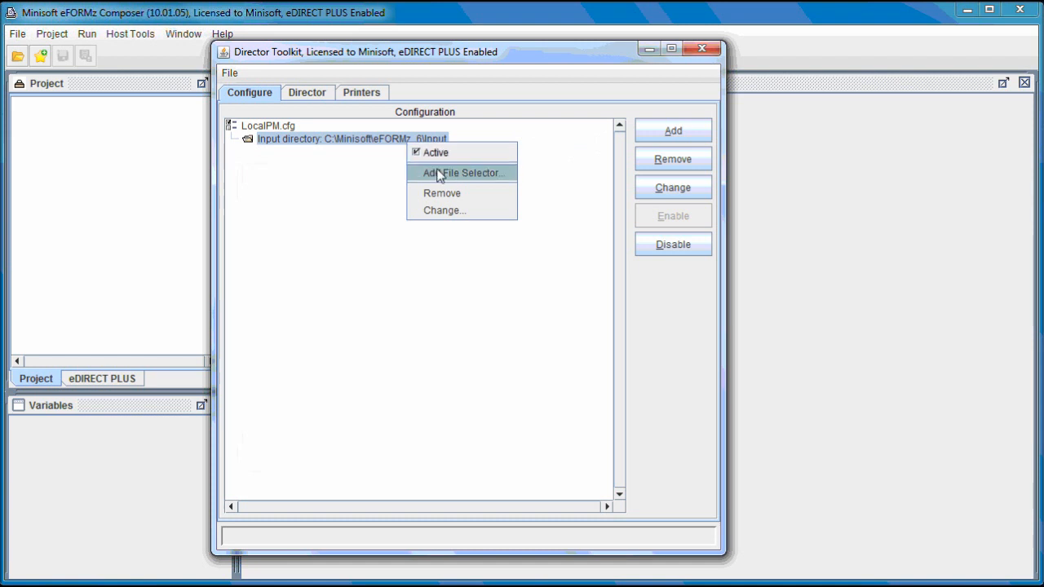
{"action": "left_click", "coordinate": [492, 174]}
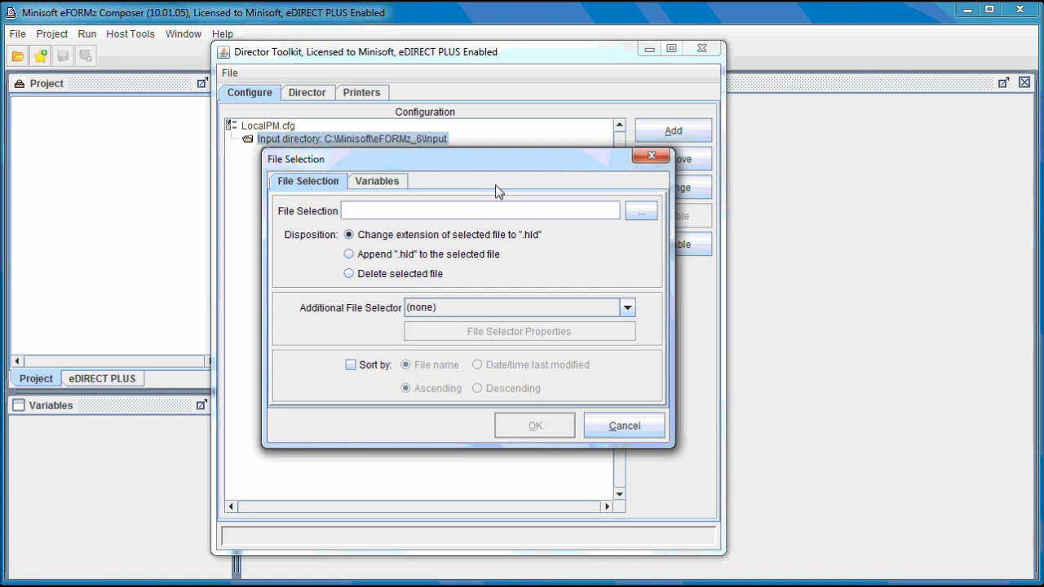
{"action": "type", "text": "*"}
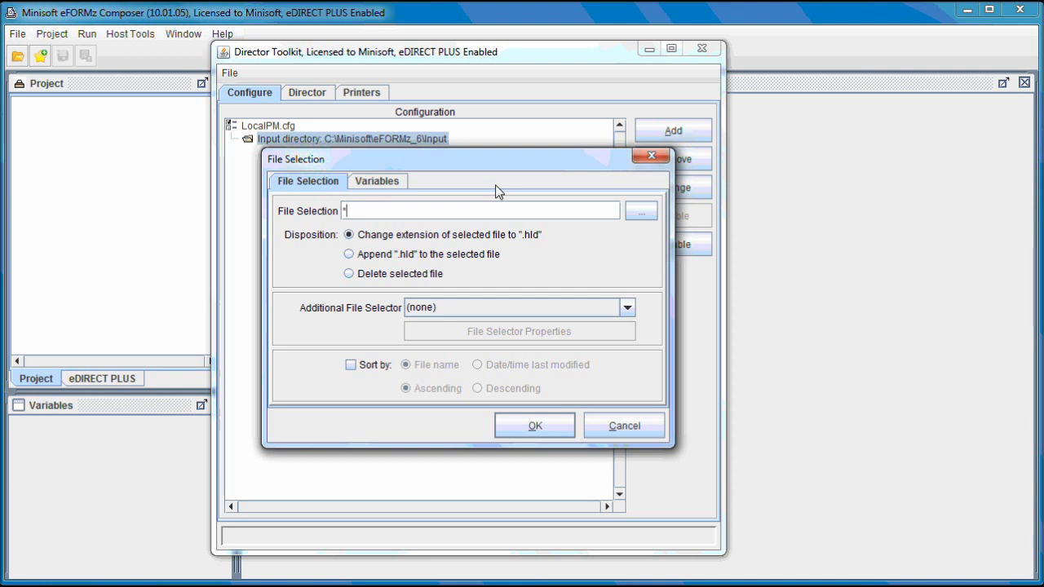
{"action": "type", "text": ".xml"}
{"action": "left_click", "coordinate": [489, 306]}
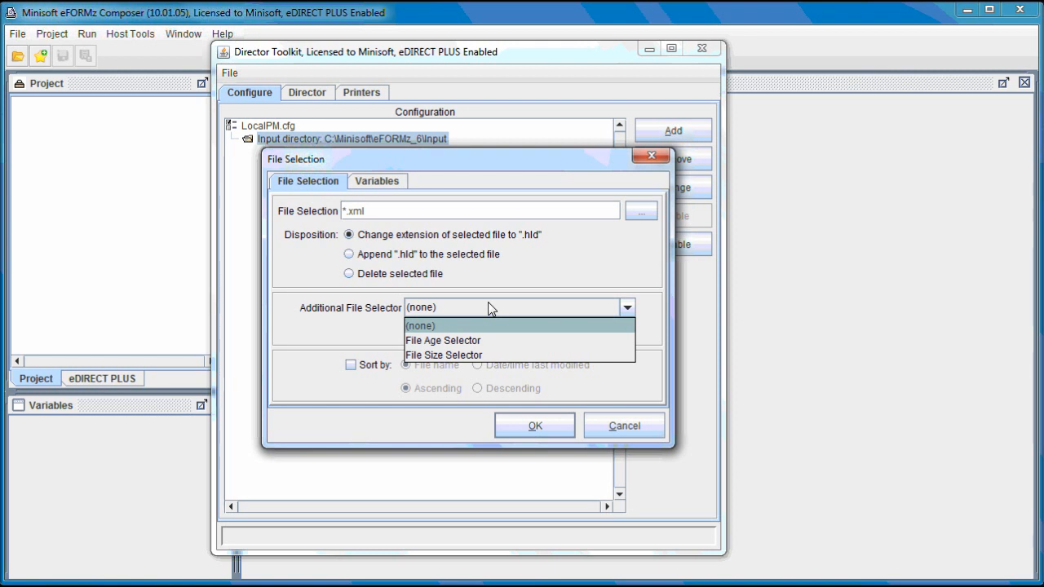
{"action": "left_click", "coordinate": [371, 313]}
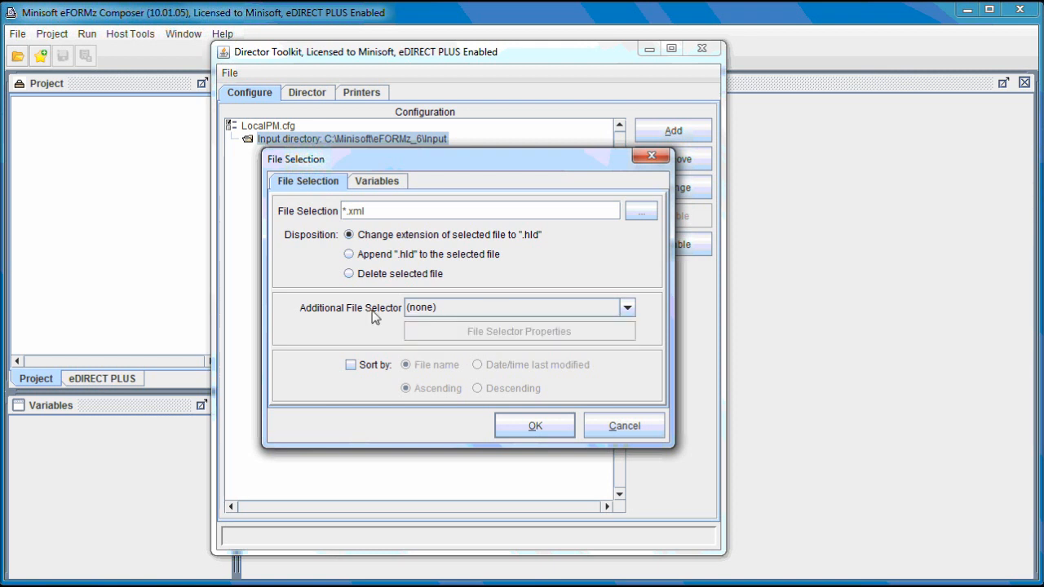
{"action": "left_click", "coordinate": [384, 367]}
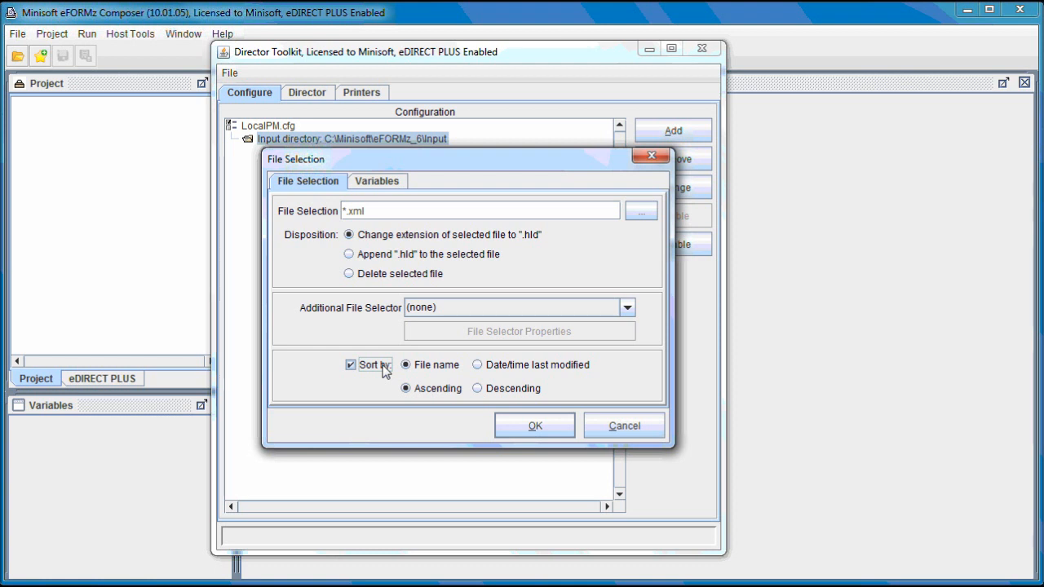
{"action": "left_click", "coordinate": [384, 367]}
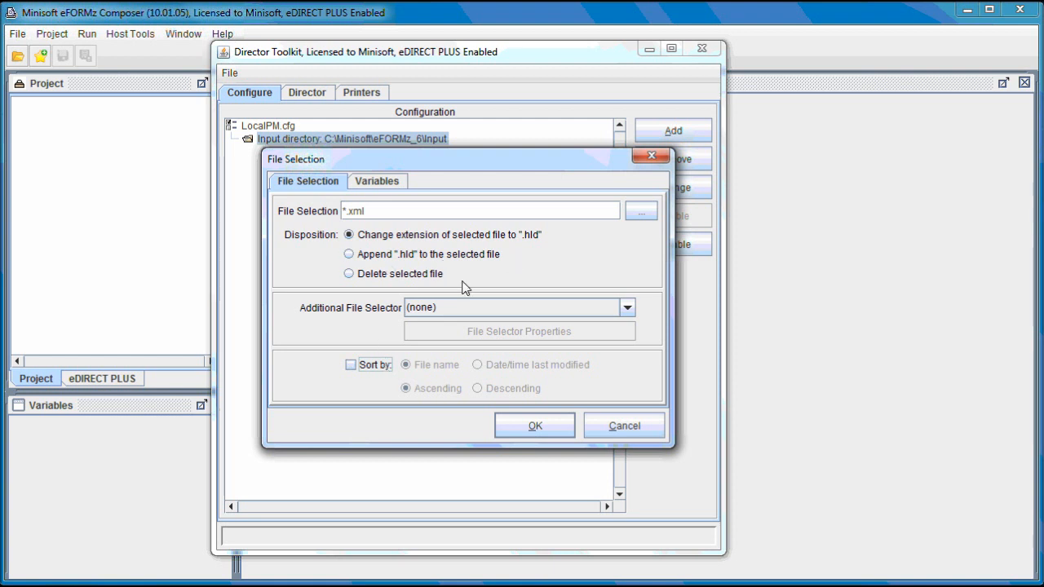
{"action": "left_click", "coordinate": [552, 429]}
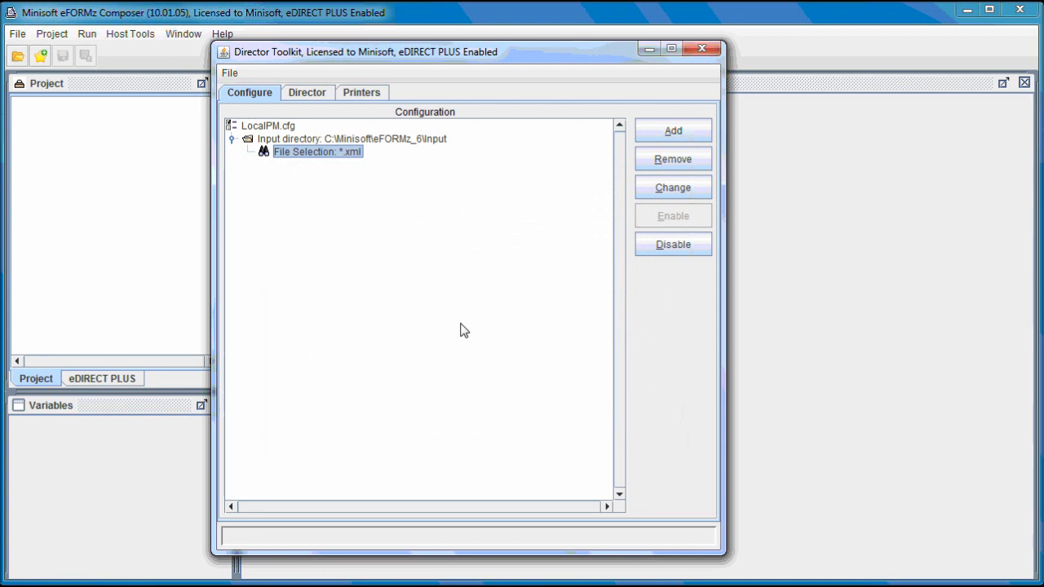
- Add an eFORMz processor to the *.xml file selection, using the project sampstm.efz from the Sample folder
{"action": "right_click", "coordinate": [357, 155]}
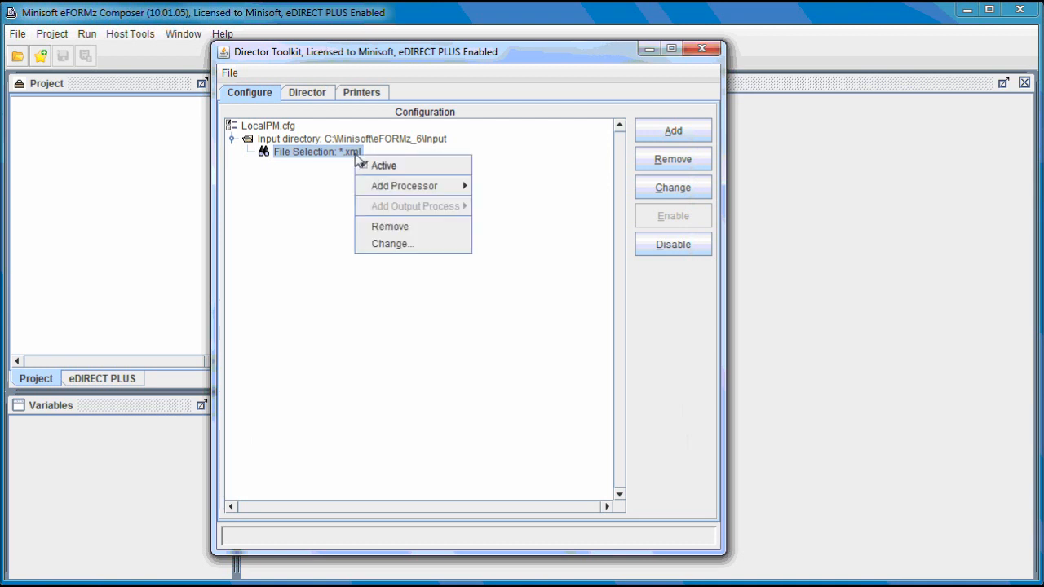
{"action": "mouse_move", "coordinate": [419, 192]}
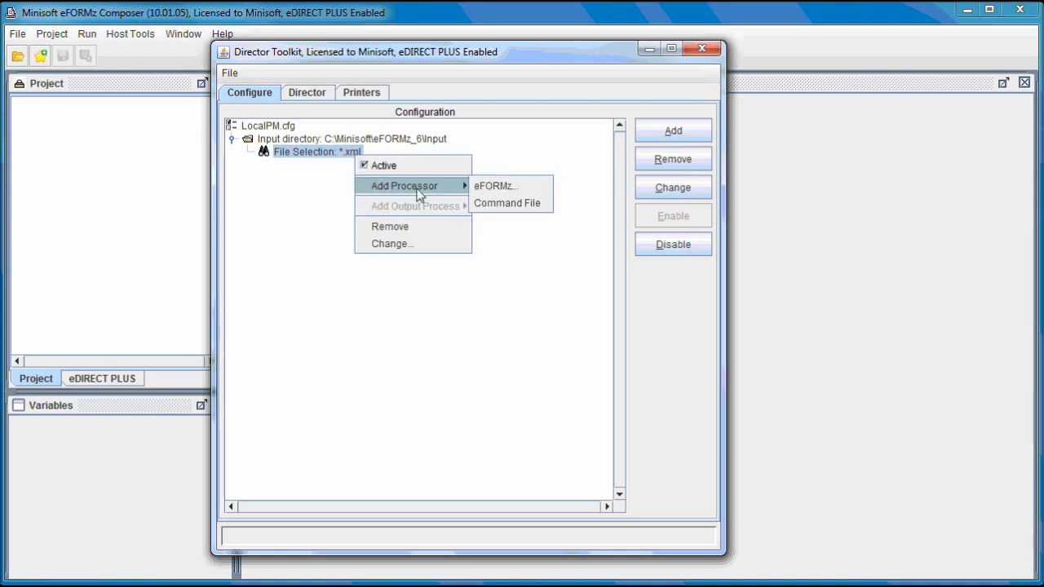
{"action": "left_click", "coordinate": [501, 186]}
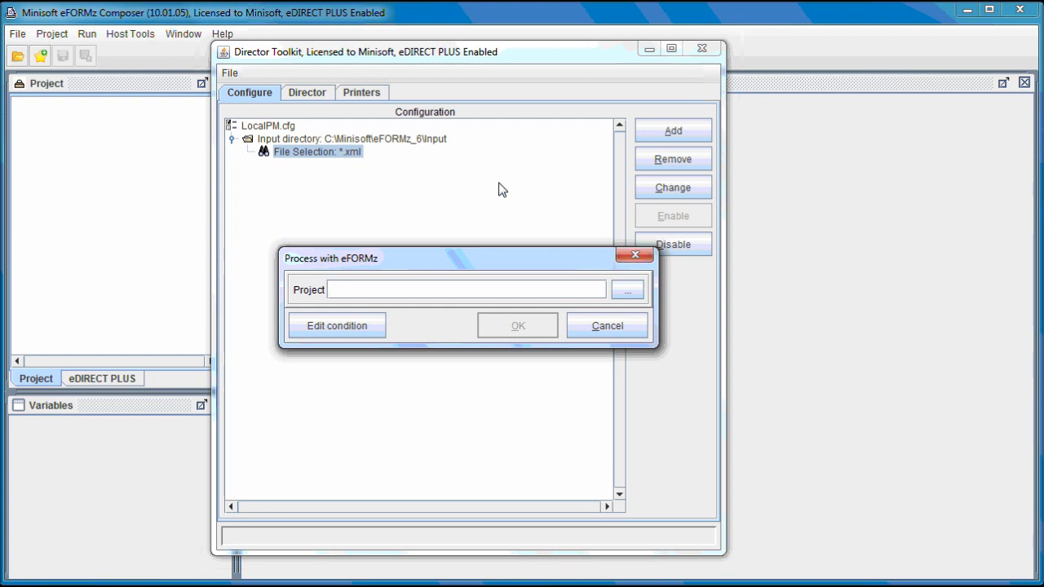
{"action": "left_click", "coordinate": [629, 292]}
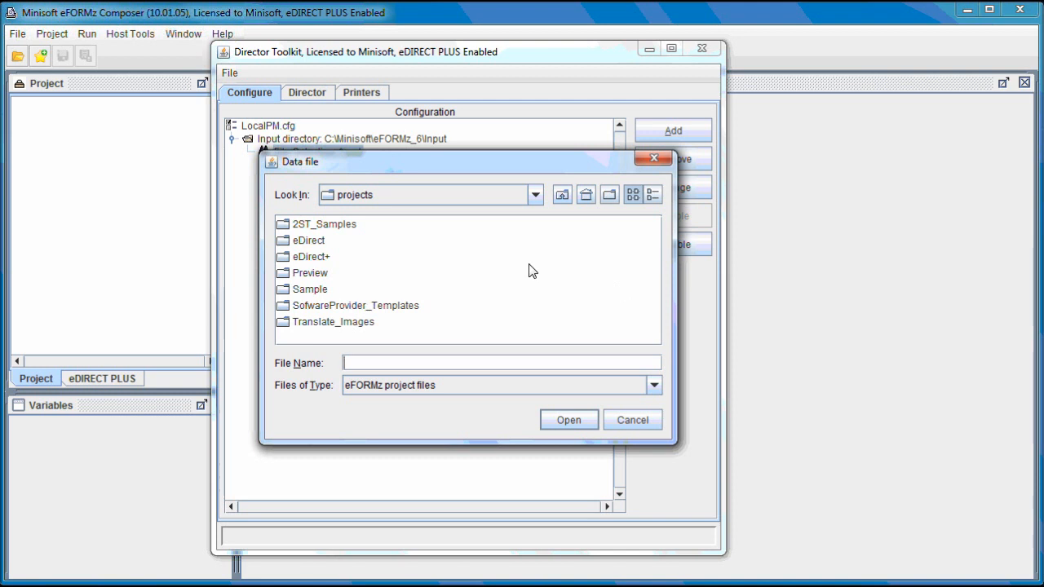
{"action": "double_click", "coordinate": [323, 290]}
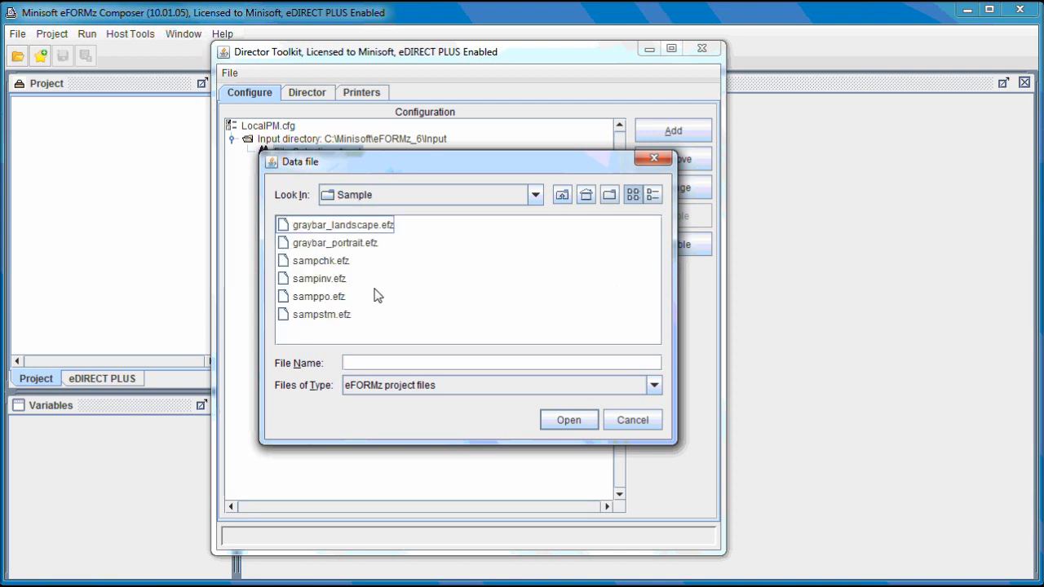
{"action": "left_click", "coordinate": [337, 315]}
{"action": "double_click", "coordinate": [338, 316]}
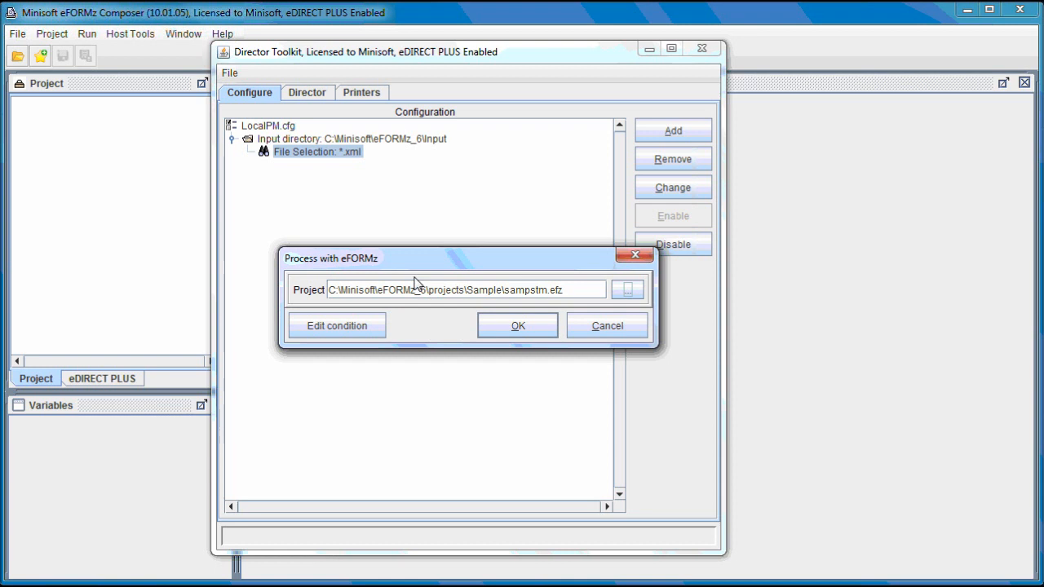
{"action": "left_click", "coordinate": [534, 330]}
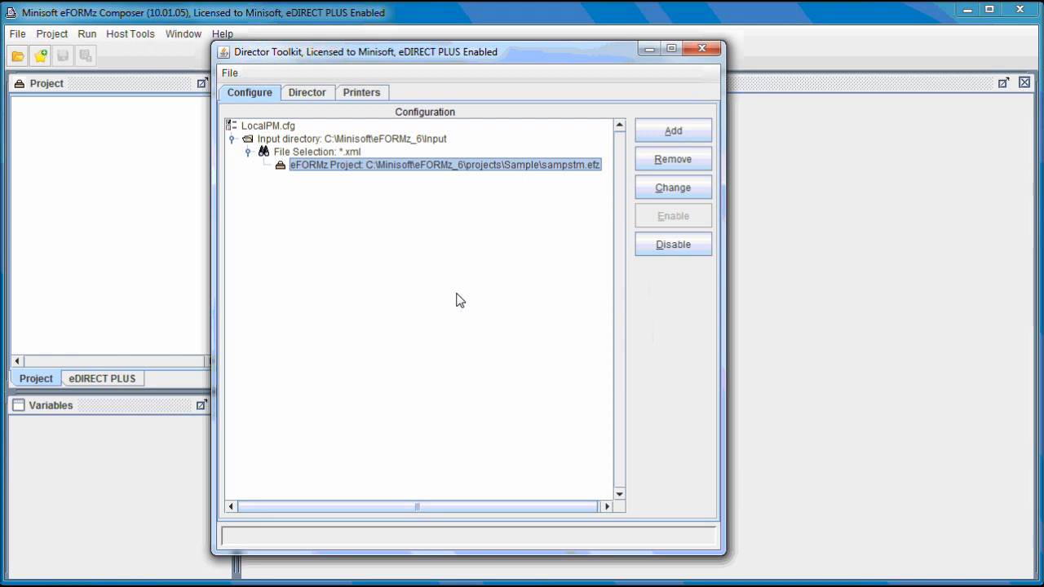
- Examine the printer and format choices of a print output process for the sampstm.efz project and cancel adding it
{"action": "right_click", "coordinate": [328, 168]}
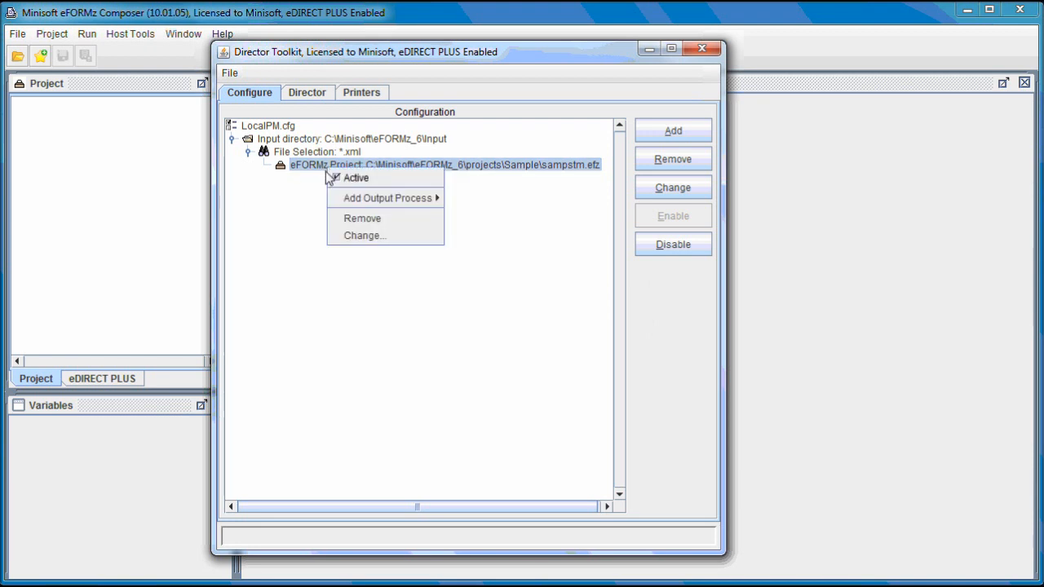
{"action": "mouse_move", "coordinate": [379, 203]}
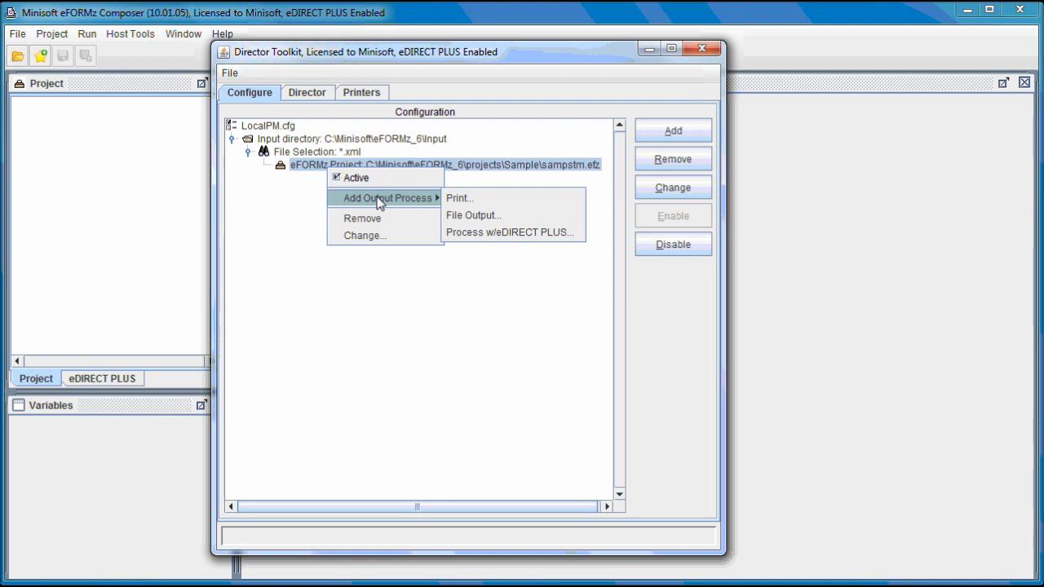
{"action": "left_click", "coordinate": [453, 199]}
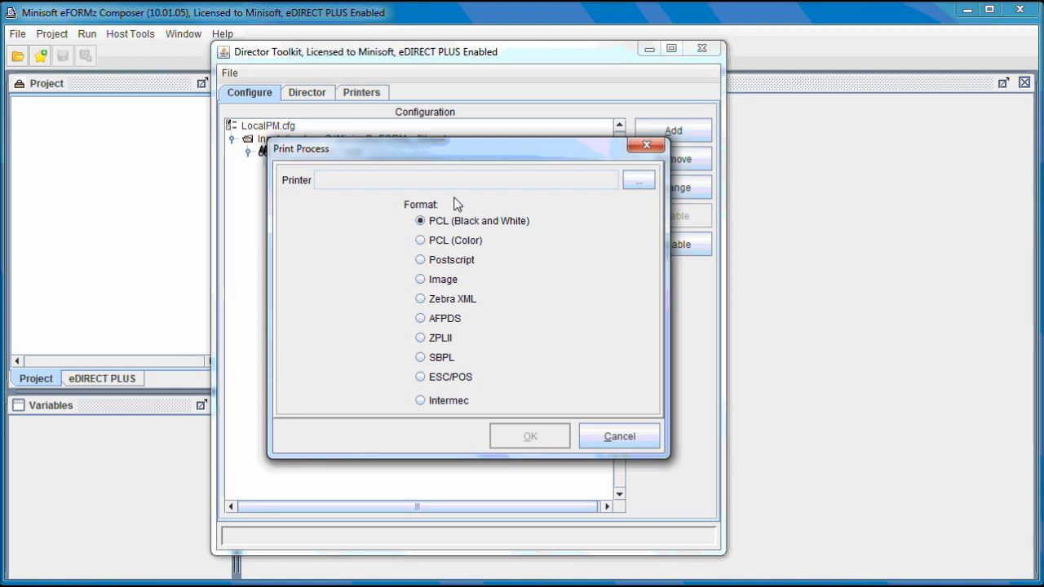
{"action": "left_click", "coordinate": [637, 181]}
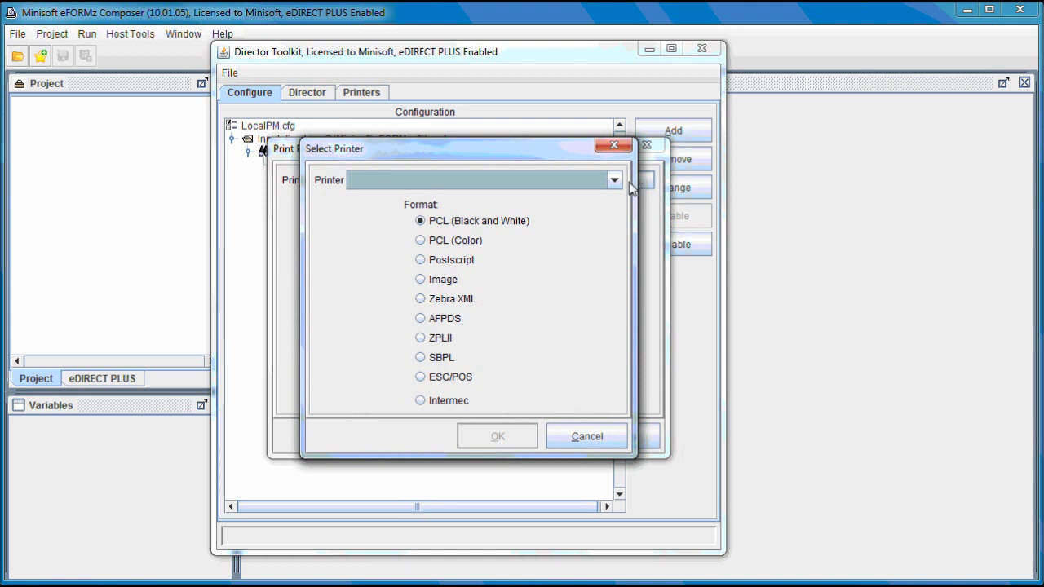
{"action": "left_click", "coordinate": [615, 184]}
{"action": "left_click", "coordinate": [615, 186]}
{"action": "left_click", "coordinate": [583, 435]}
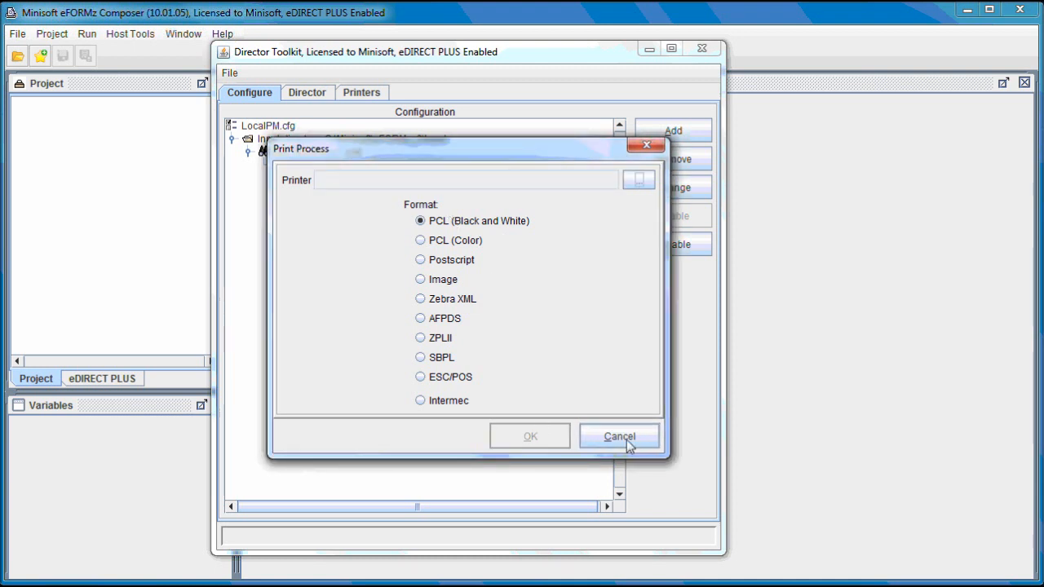
{"action": "left_click", "coordinate": [609, 432]}
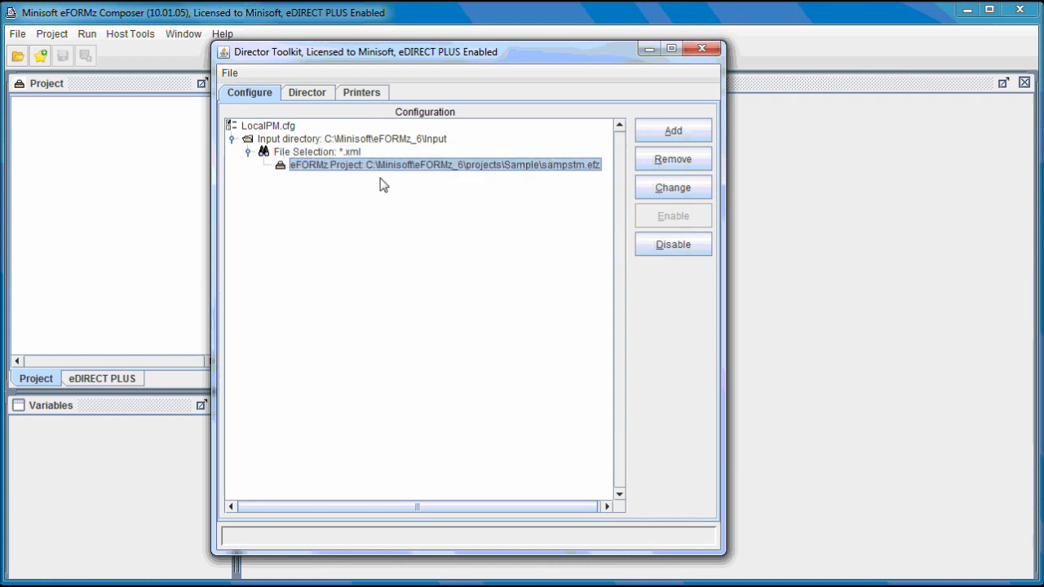
- Start a file output process for the sampstm.efz project and name its output file Sample
{"action": "right_click", "coordinate": [381, 170]}
{"action": "mouse_move", "coordinate": [406, 200]}
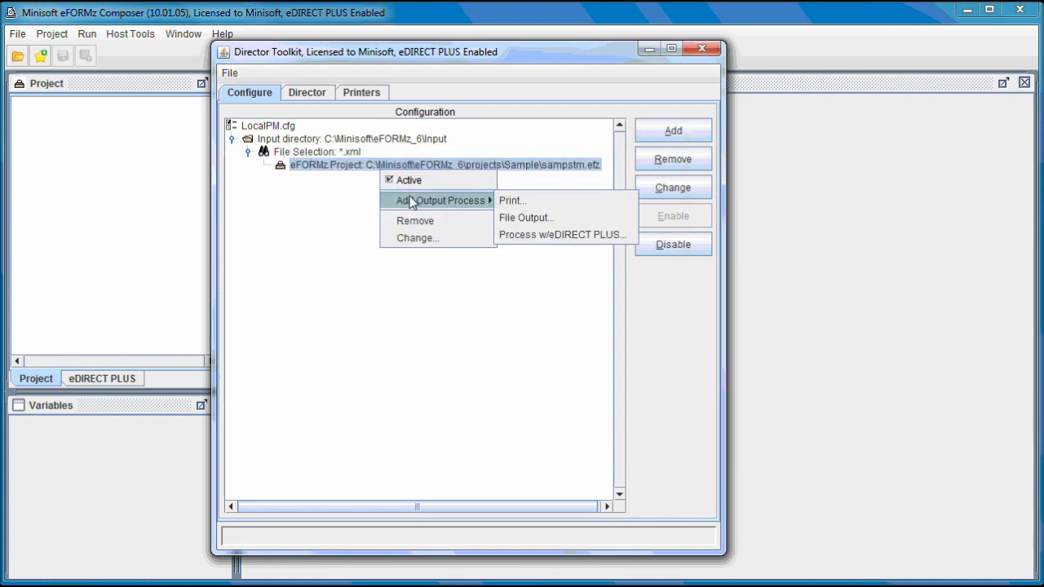
{"action": "left_click", "coordinate": [538, 216]}
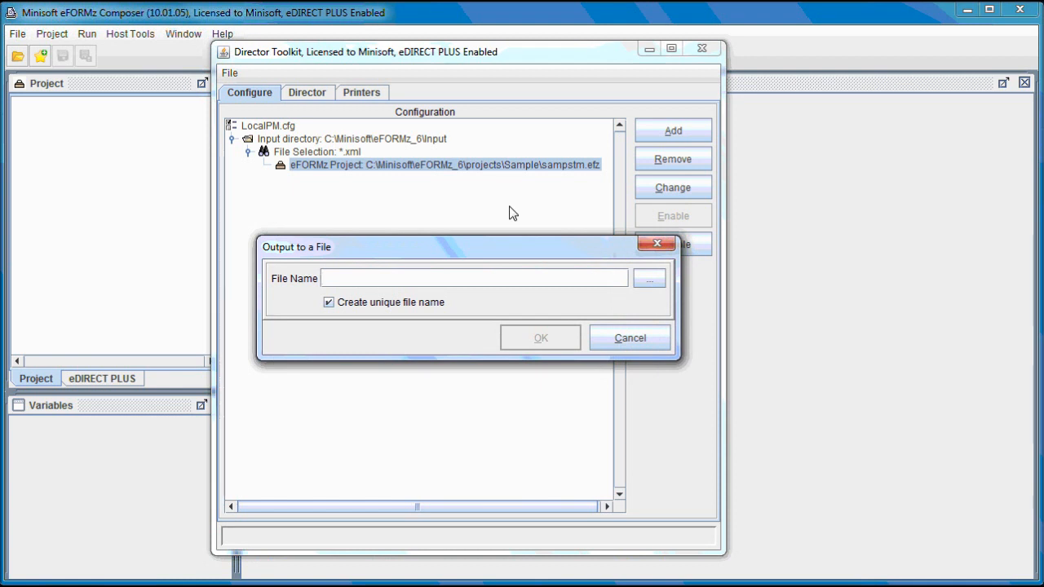
{"action": "left_click", "coordinate": [647, 280]}
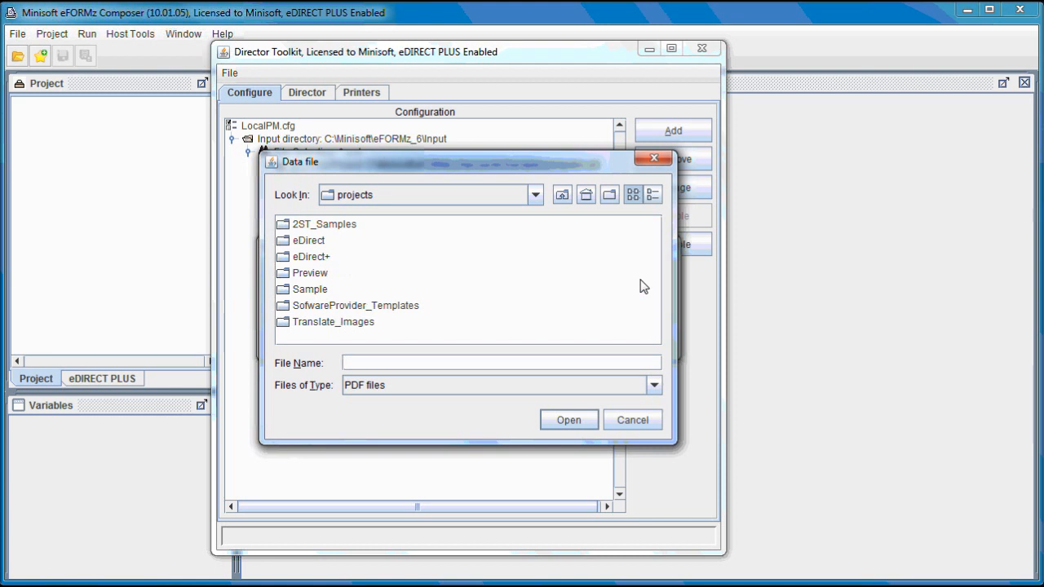
{"action": "key", "text": "Caps_Lock"}
{"action": "type", "text": "S"}
{"action": "key", "text": "Caps_Lock"}
{"action": "type", "text": "a"}
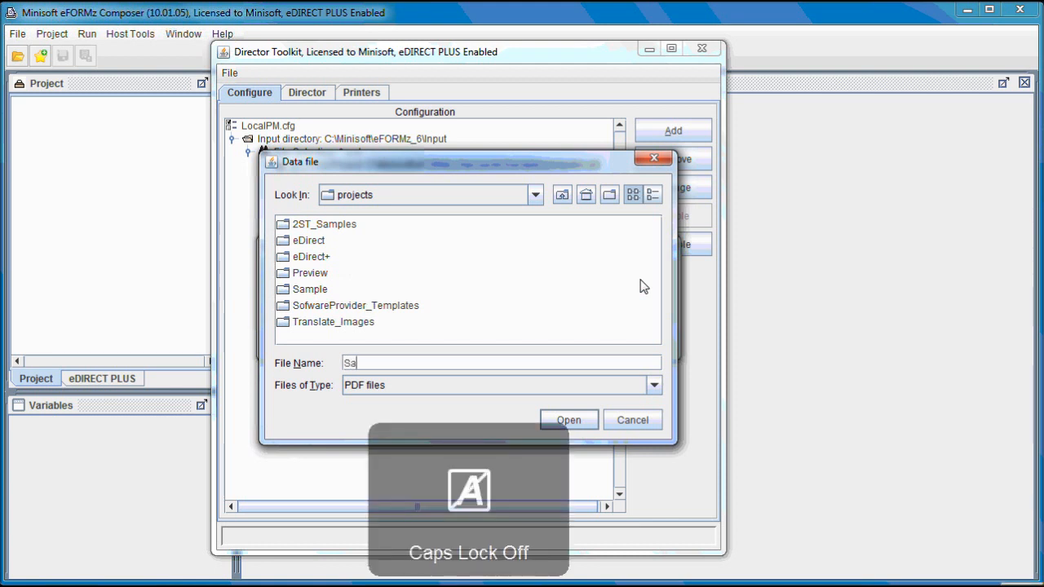
{"action": "type", "text": "mple"}
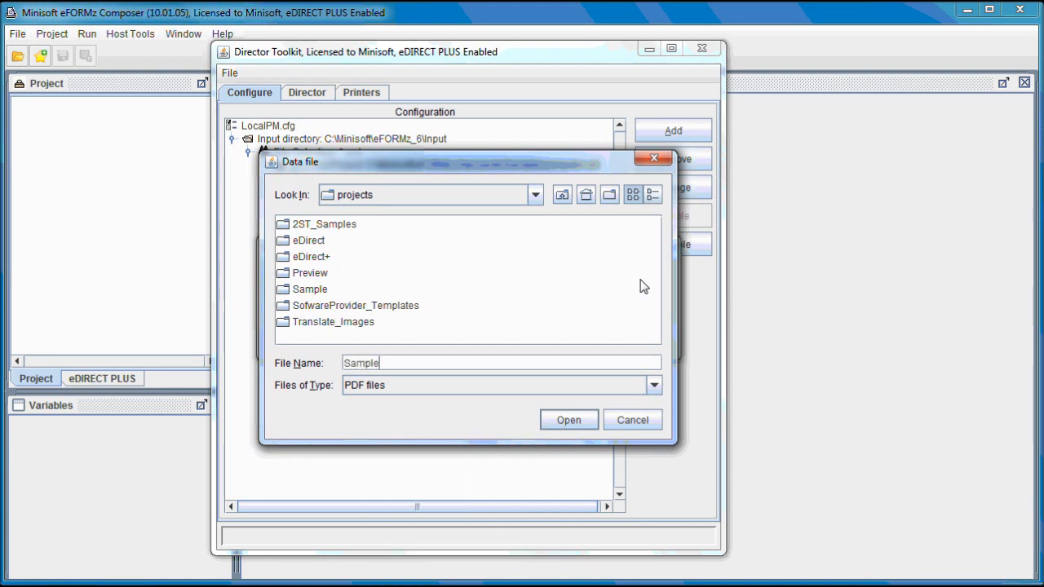
- Review the available file types, keep PDF files, and add the output as Sample.pdf in the Sample folder with unique file names enabled
{"action": "left_click", "coordinate": [447, 388]}
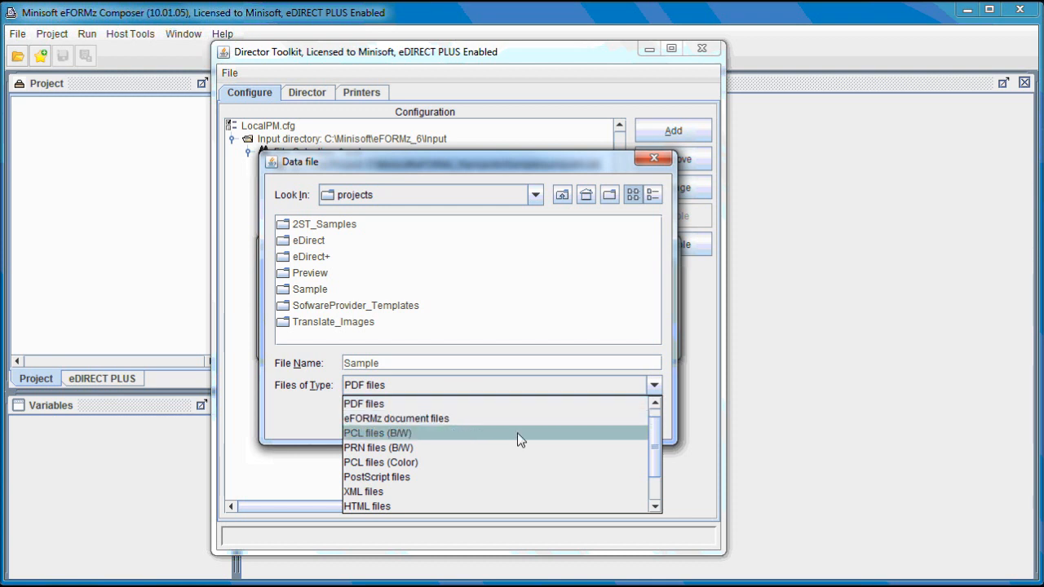
{"action": "left_click_drag", "start_coordinate": [657, 427], "coordinate": [646, 466]}
{"action": "scroll", "coordinate": [643, 441], "scroll_direction": "up", "scroll_amount": 2}
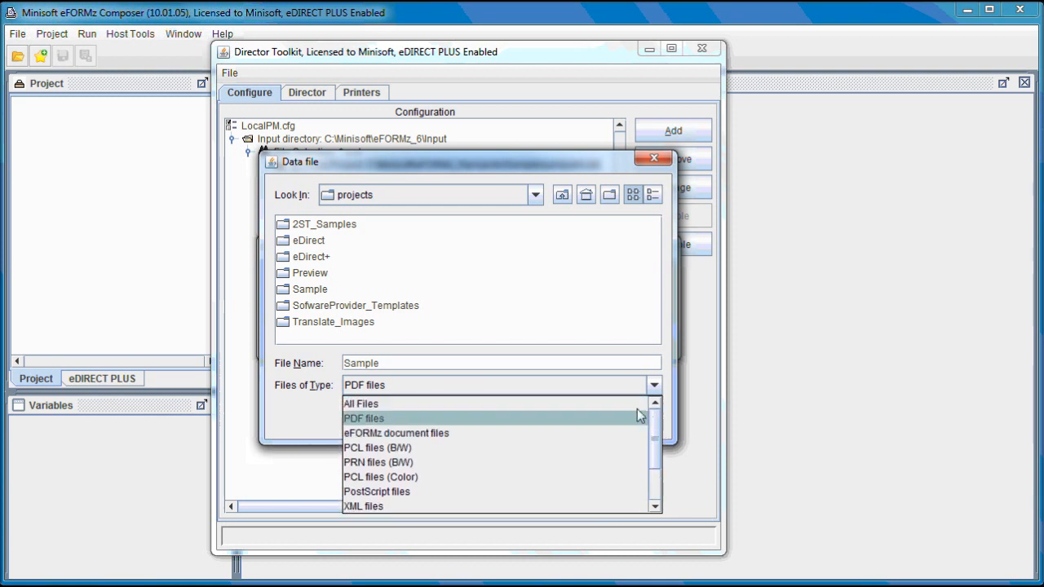
{"action": "left_click", "coordinate": [494, 354]}
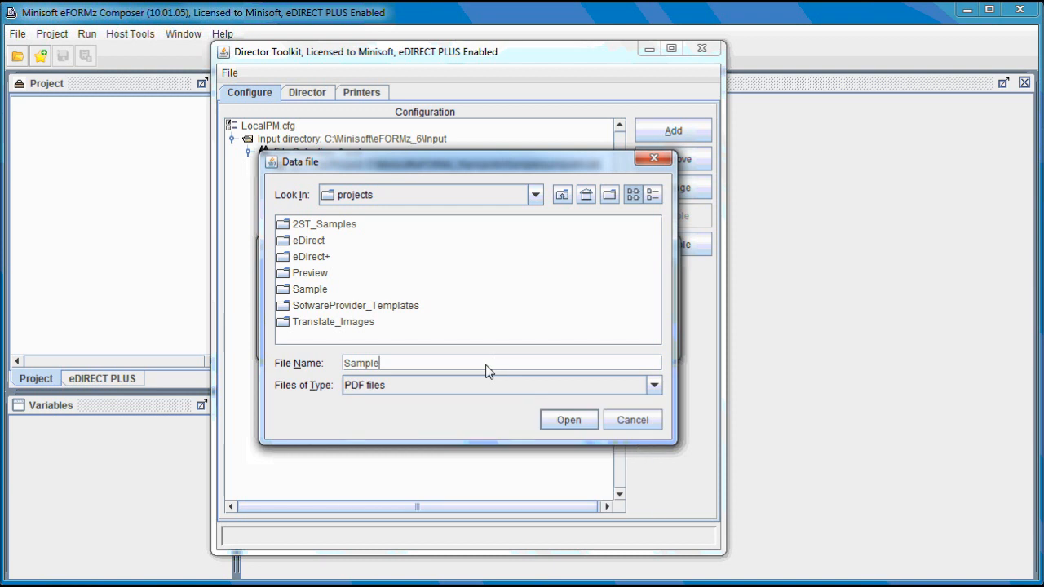
{"action": "left_click", "coordinate": [570, 419]}
{"action": "left_click", "coordinate": [568, 418]}
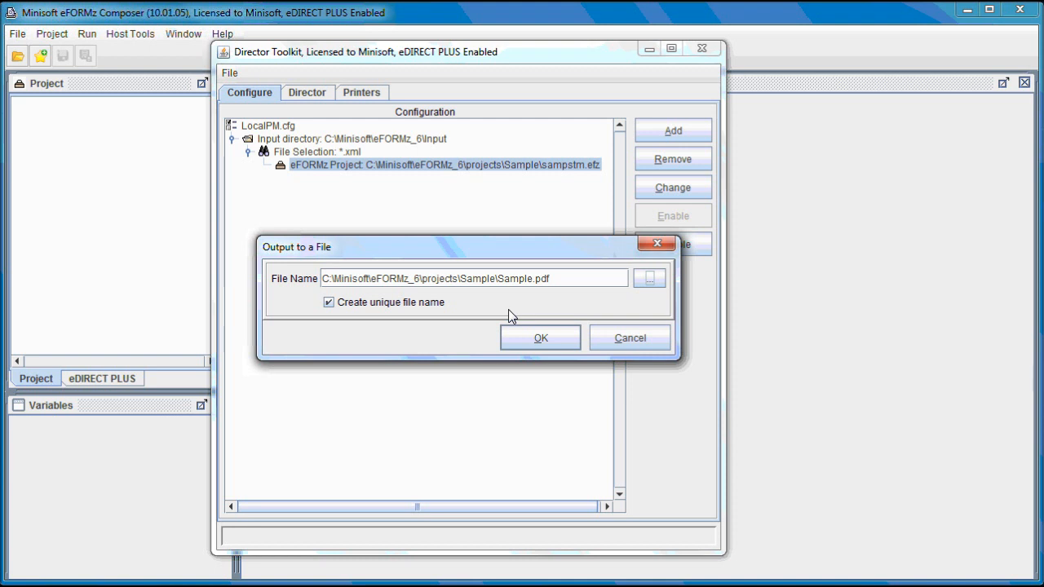
{"action": "left_click", "coordinate": [522, 332]}
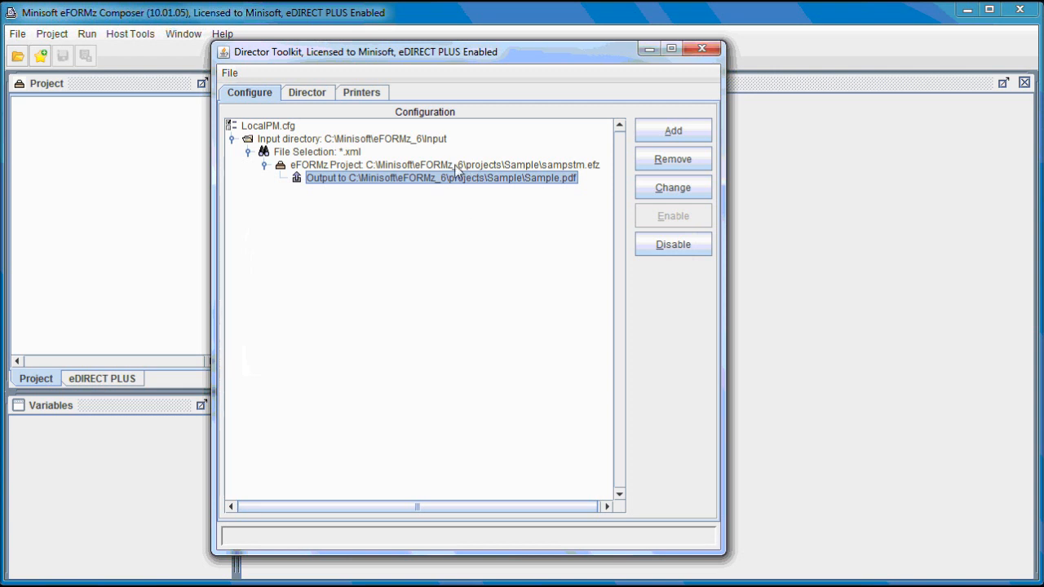
- Examine the eDIRECT PLUS output process settings for the sampstm.efz project and cancel adding it
{"action": "right_click", "coordinate": [409, 168]}
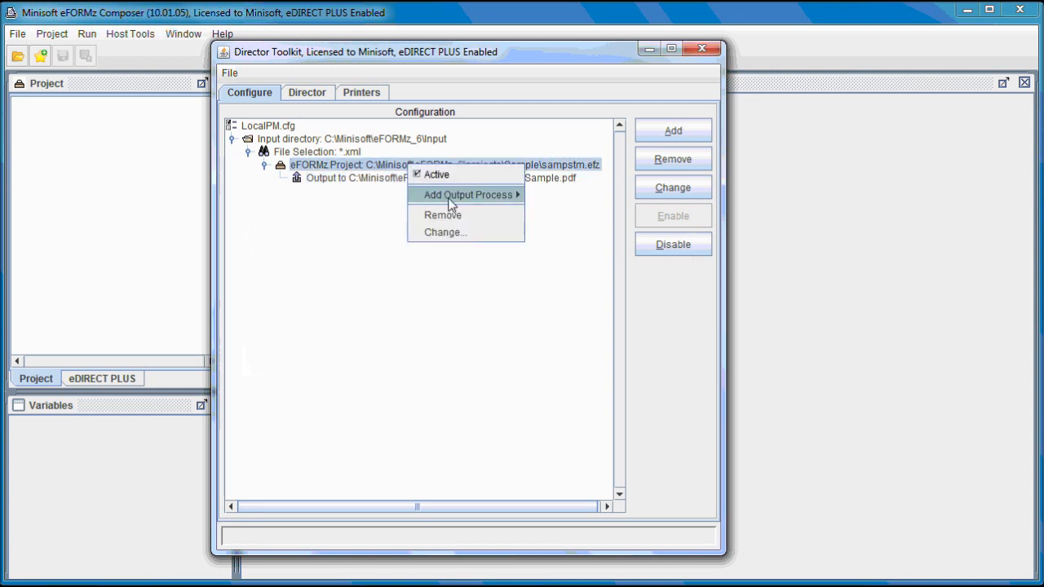
{"action": "mouse_move", "coordinate": [461, 199]}
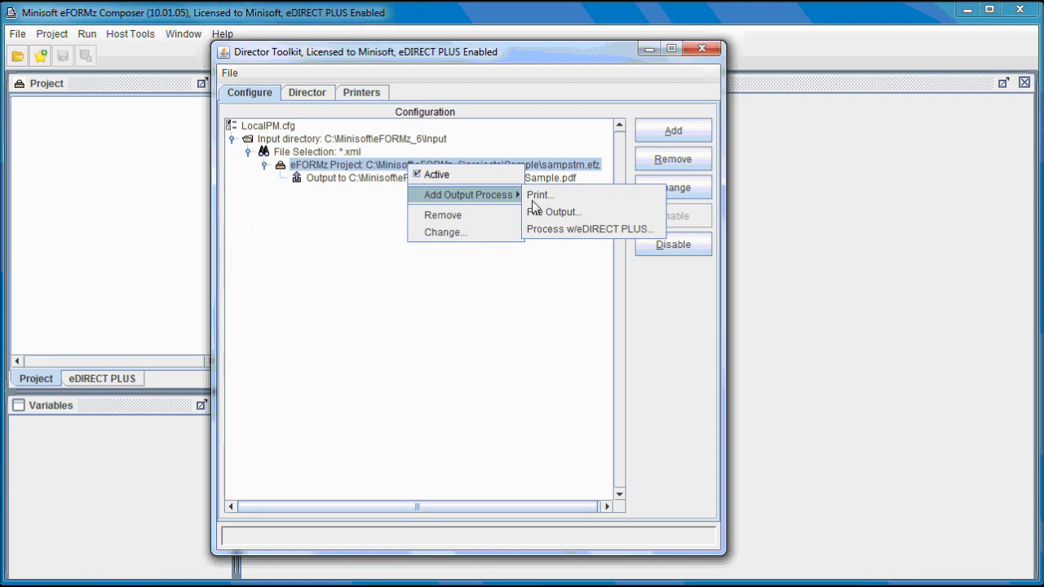
{"action": "left_click", "coordinate": [579, 228]}
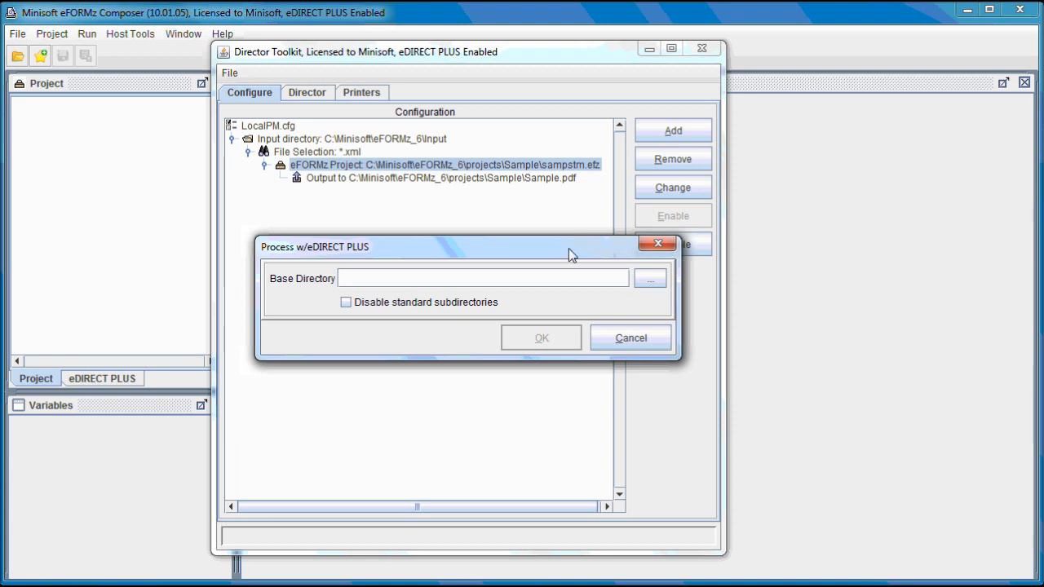
{"action": "left_click", "coordinate": [611, 341]}
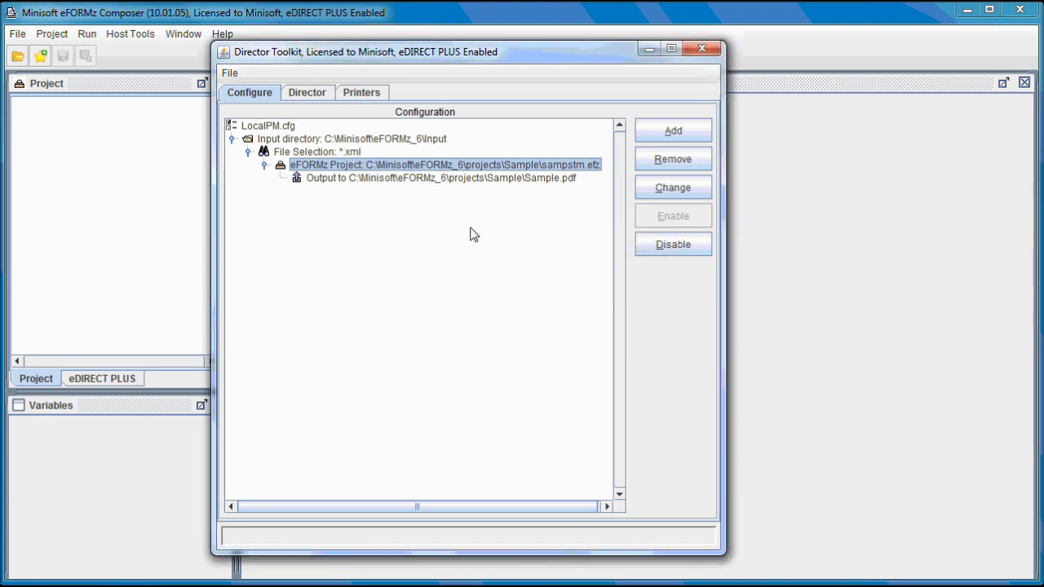
- Examine the post process choices available for the Sample.pdf output without adding any
{"action": "right_click", "coordinate": [362, 180]}
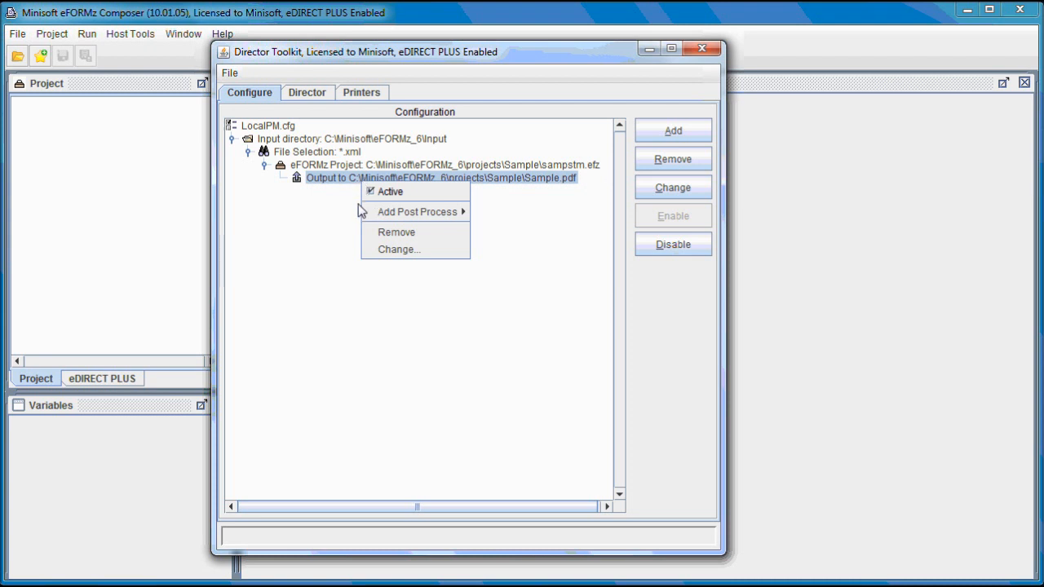
{"action": "mouse_move", "coordinate": [413, 214]}
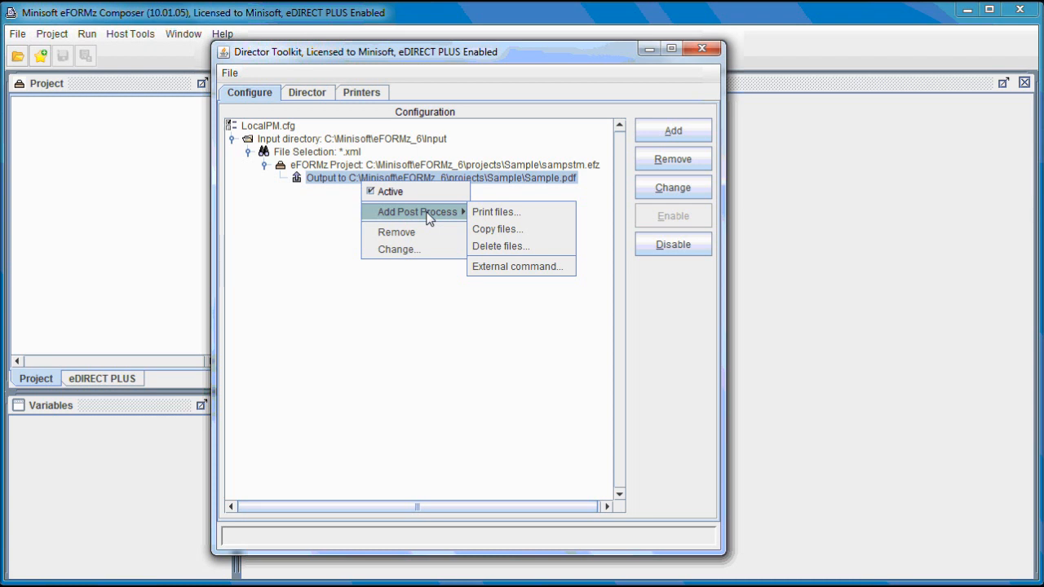
{"action": "left_click", "coordinate": [306, 249]}
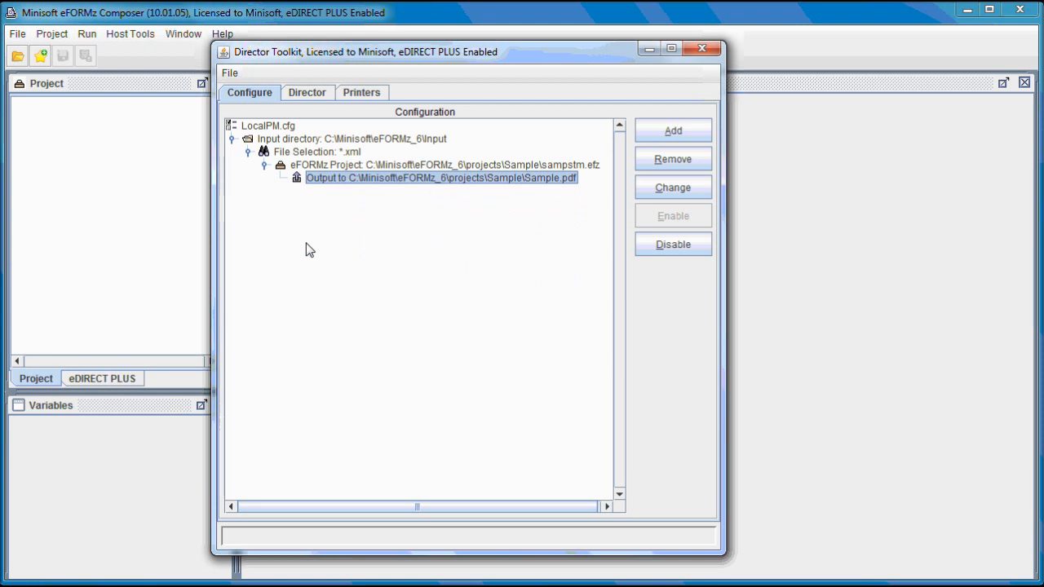